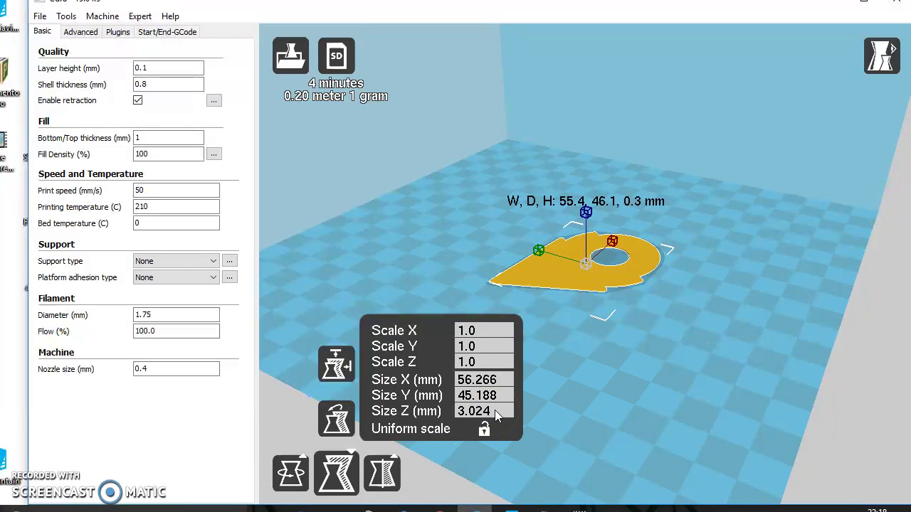
Step: Set the model's Z size to 50 mm with the X and Y sizes left unscaled
left_click(495, 413)
key("BackSpace")
key("BackSpace")
key("BackSpace")
key("BackSpace")
key("BackSpace")
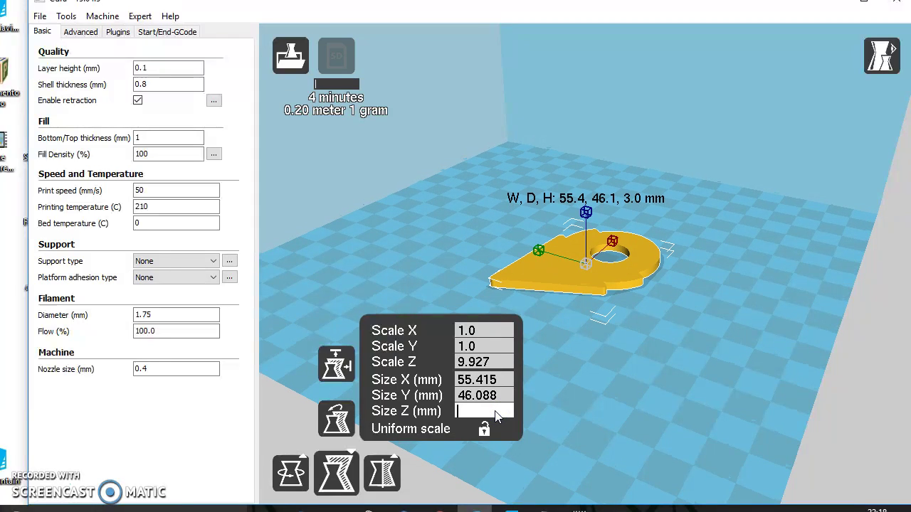
type("50")
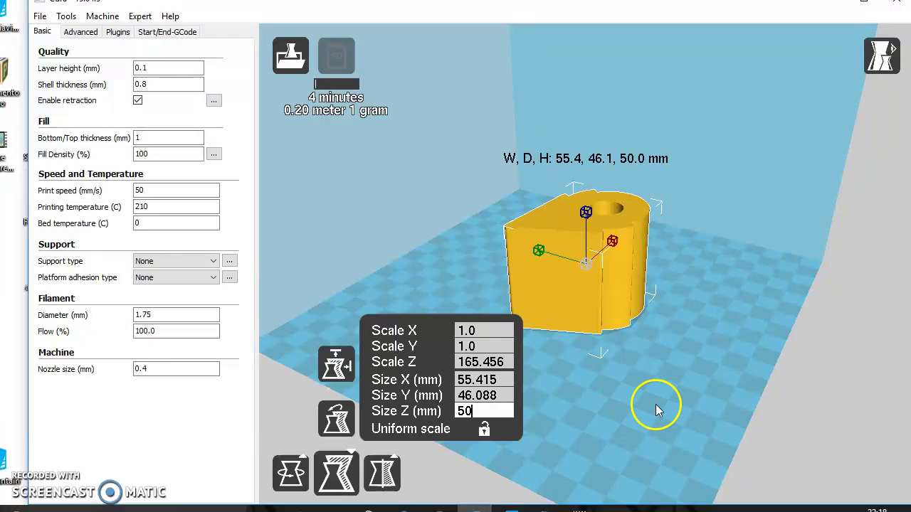
left_click(656, 404)
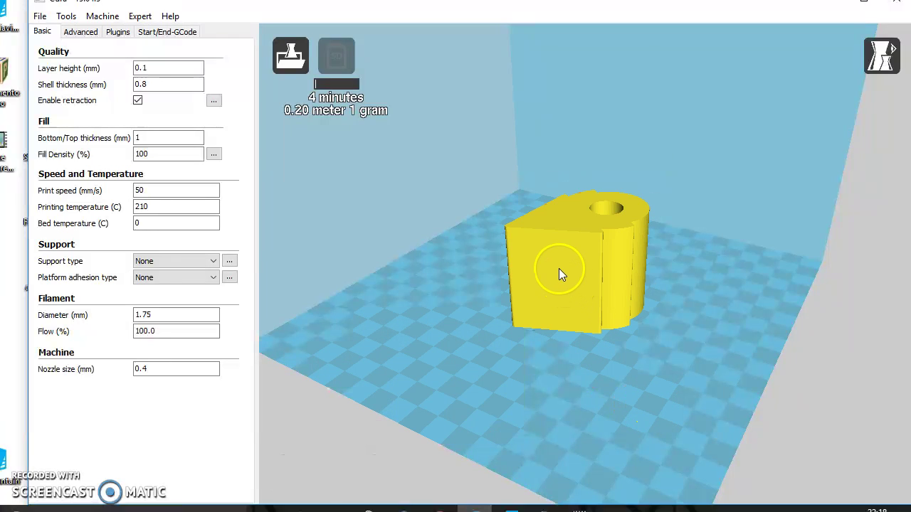
right_click_drag(550, 280, 550, 280)
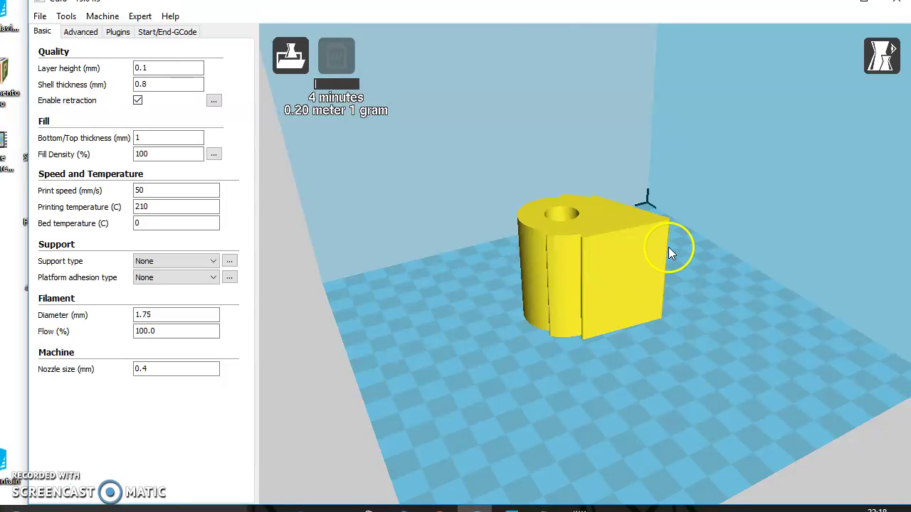
Step: Set the layer height to 0.2 mm
mouse_move(177, 81)
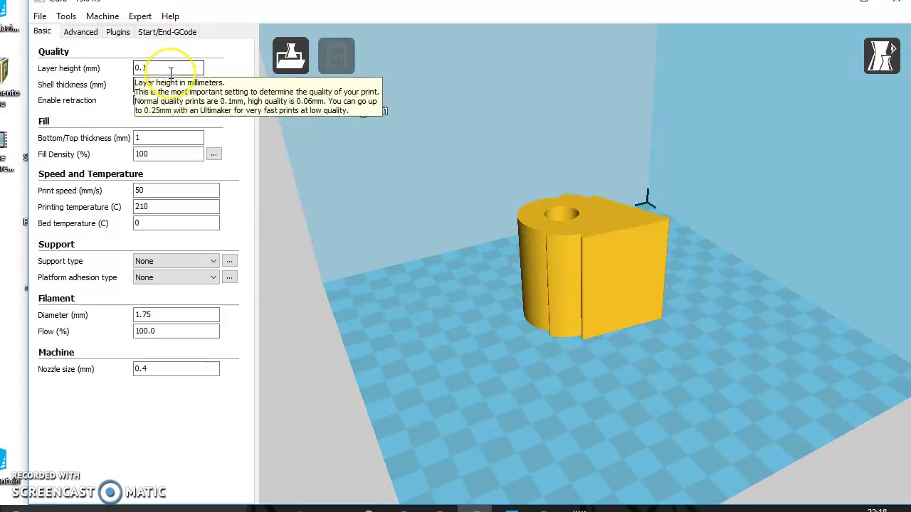
left_click(477, 122)
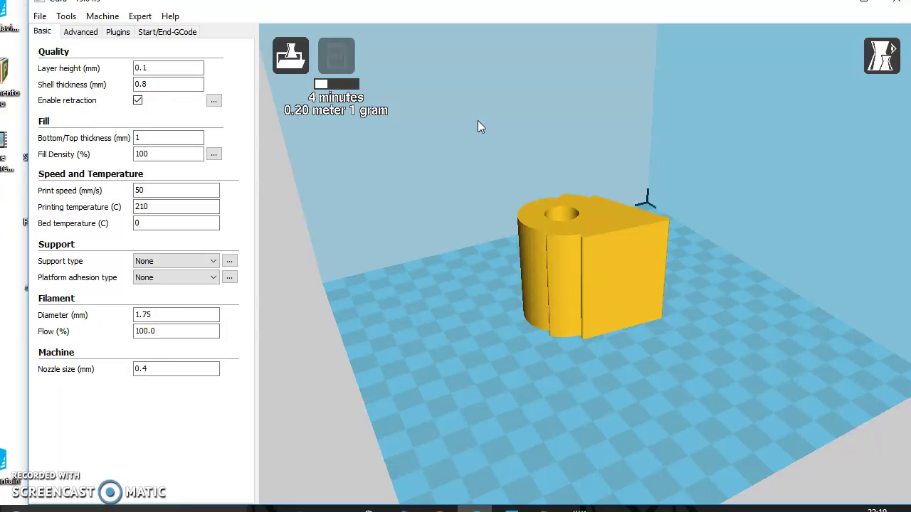
left_click(170, 67)
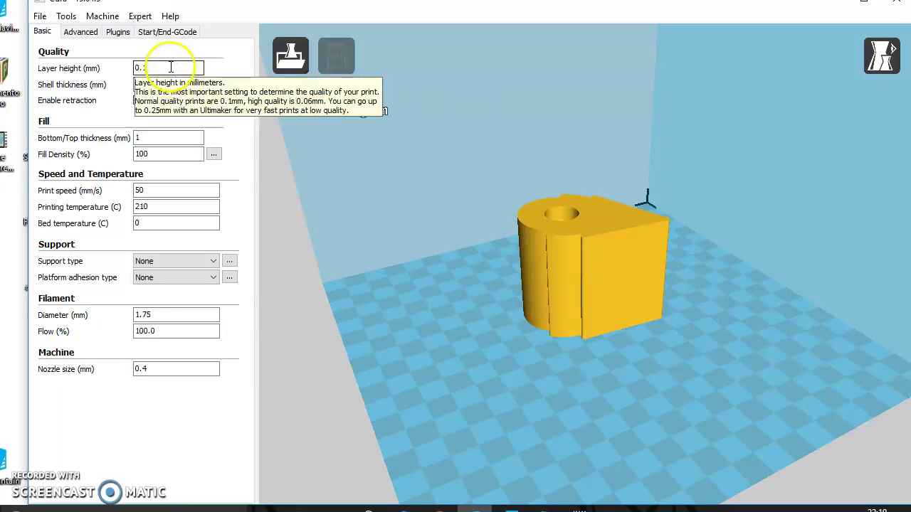
key("BackSpace")
type("2")
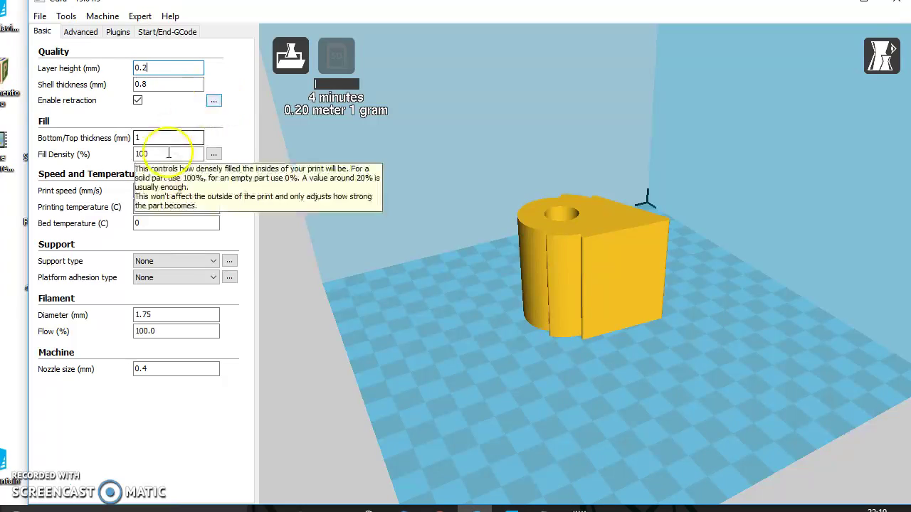
Step: Turn off solid infill for both the top and the bottom in the expert infill settings
mouse_move(159, 138)
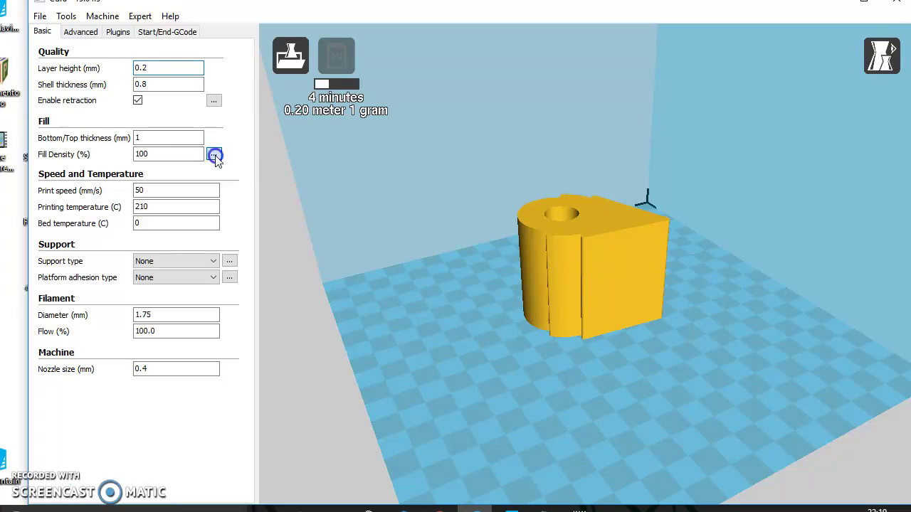
left_click(214, 155)
left_click(457, 243)
left_click(457, 230)
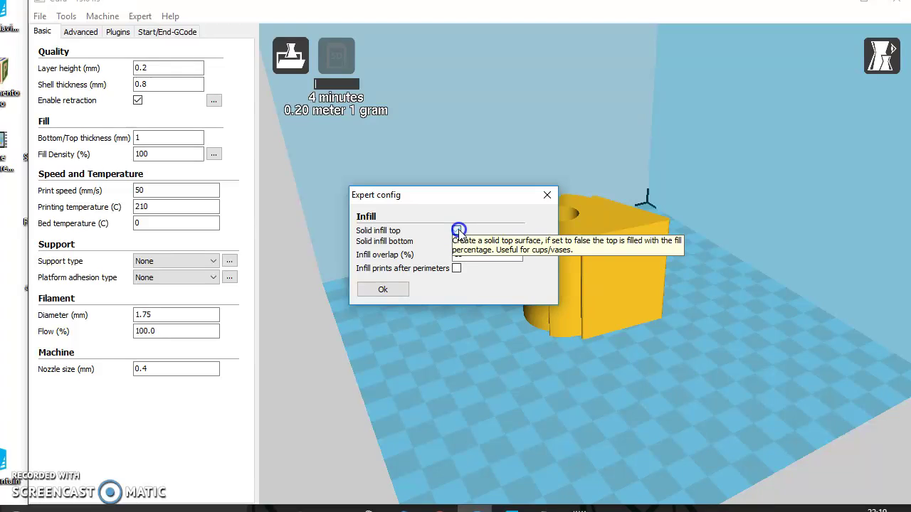
left_click(388, 289)
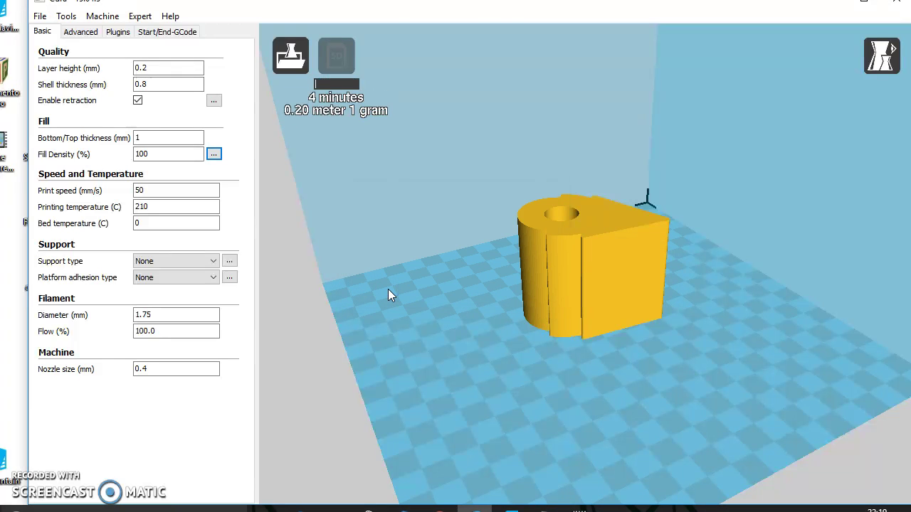
Step: Set the fill density to 0% and switch the preview to the Layers view mode
left_click_drag(173, 153, 85, 154)
type("0")
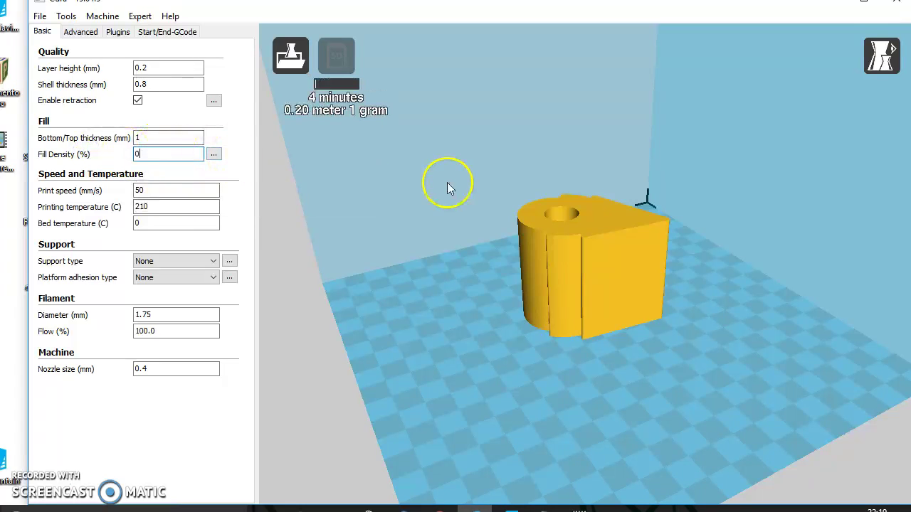
left_click(882, 56)
left_click(891, 182)
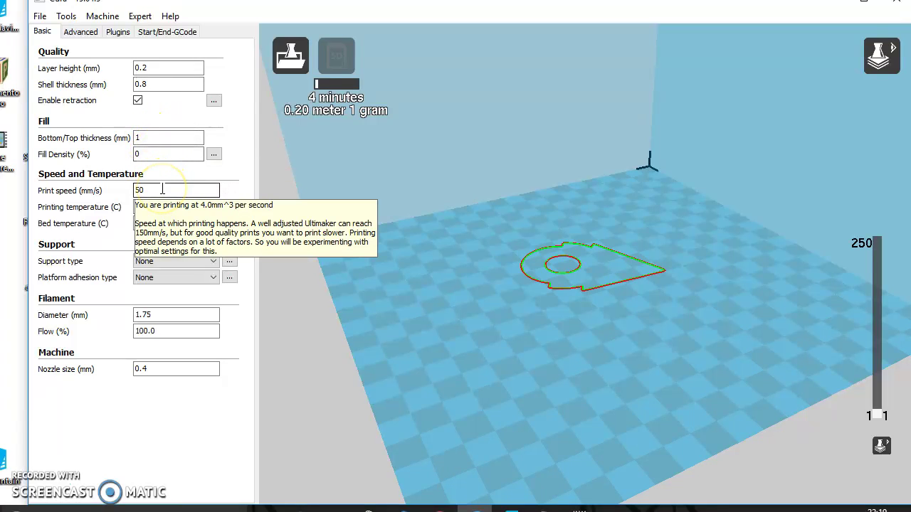
Step: Review the printing and bed temperatures, the skirt options, the filament settings and the nozzle size
left_click(163, 205)
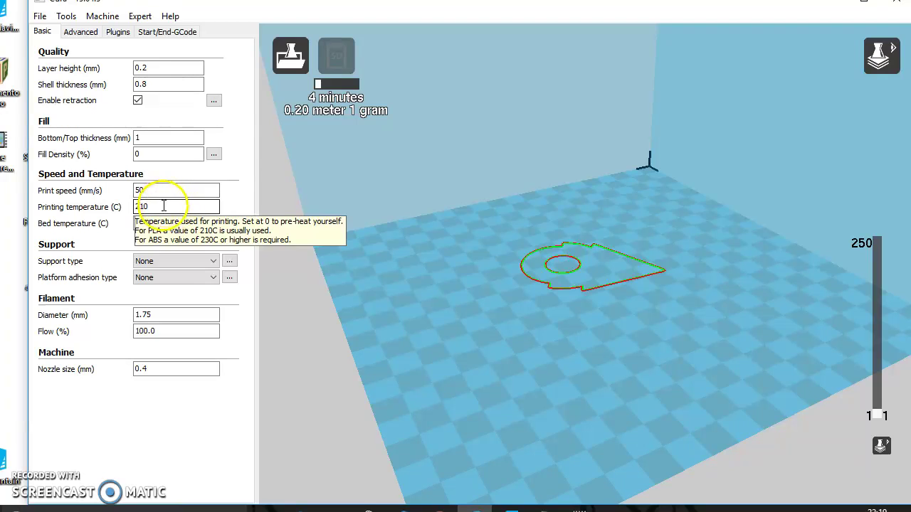
left_click(171, 225)
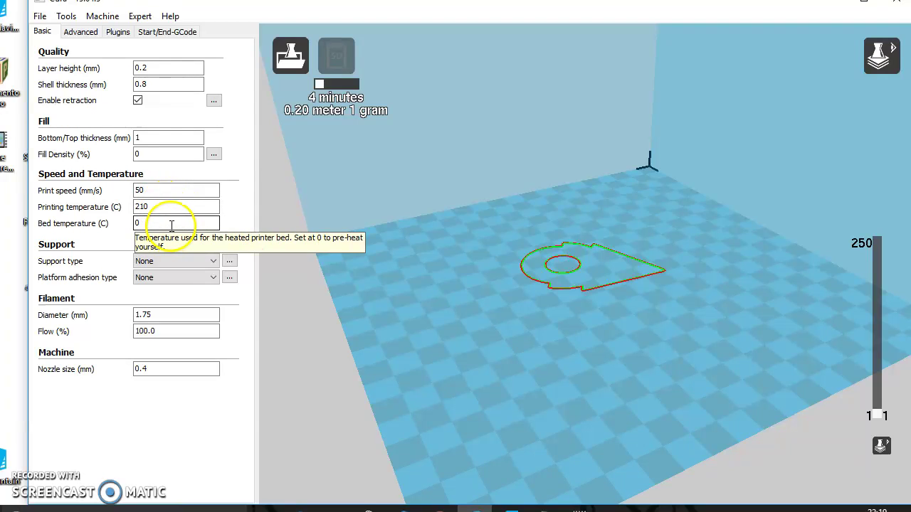
double_click(168, 225)
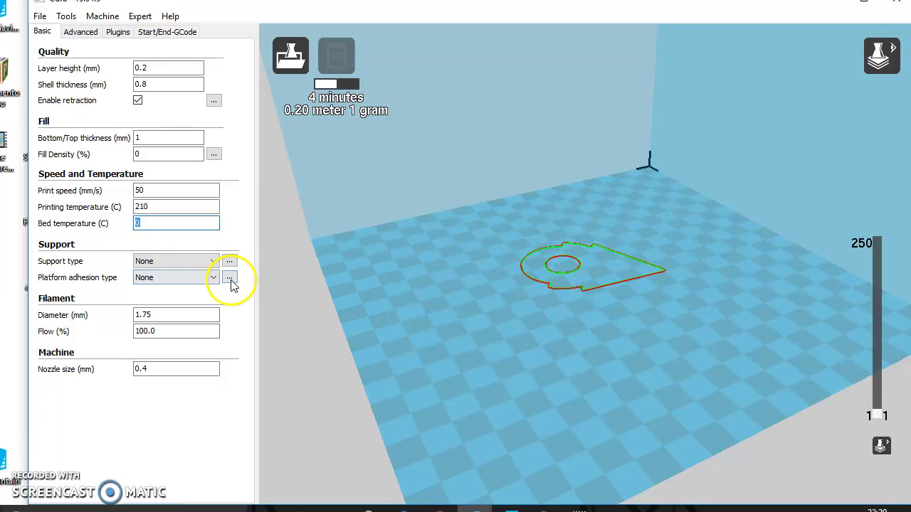
left_click(229, 278)
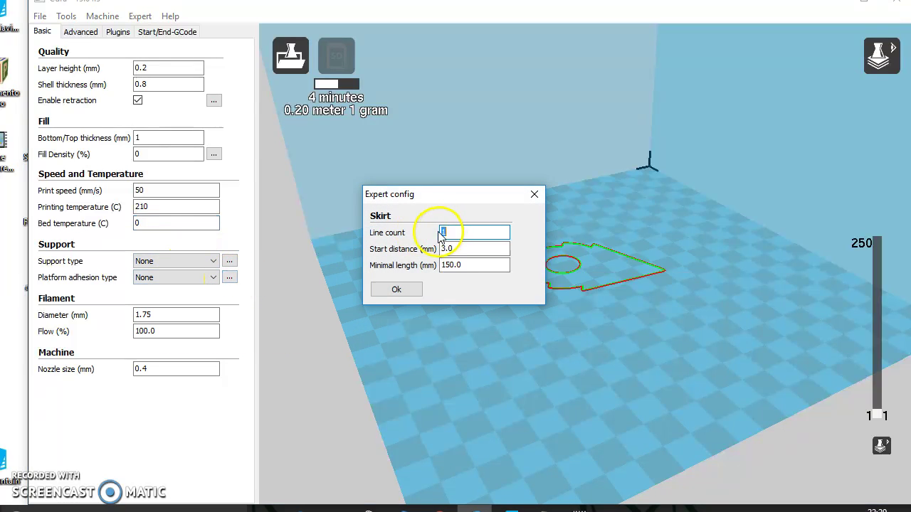
left_click(397, 290)
left_click(149, 329)
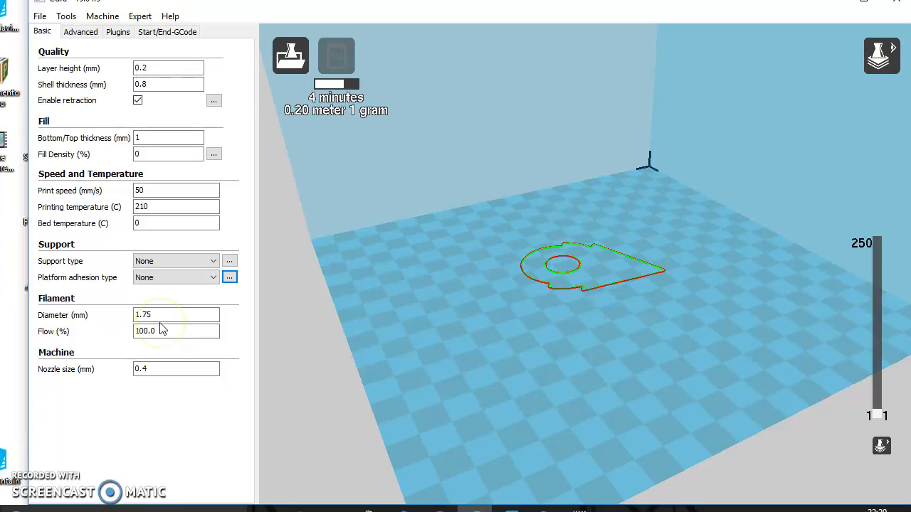
left_click(163, 365)
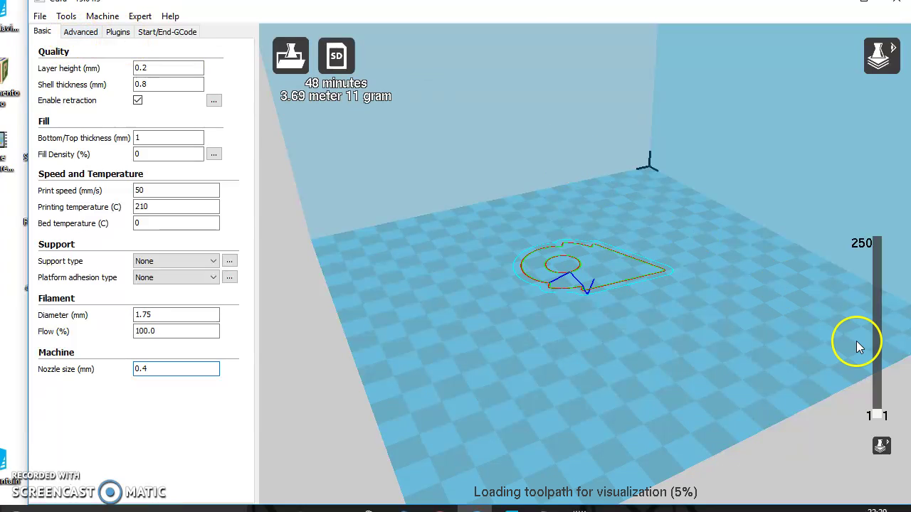
Step: Preview the sliced toolpath up to layer 89 to examine the inside of the model
left_click(877, 418)
left_click_drag(878, 420, 888, 356)
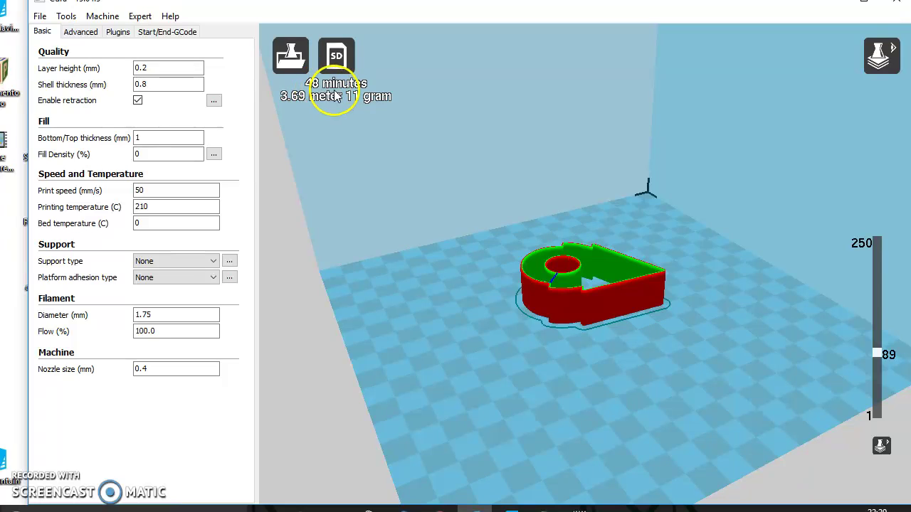
Step: Review the advanced retraction, initial layer, speed and cooling fan settings and the plugin list, then return to the basic settings
left_click(91, 33)
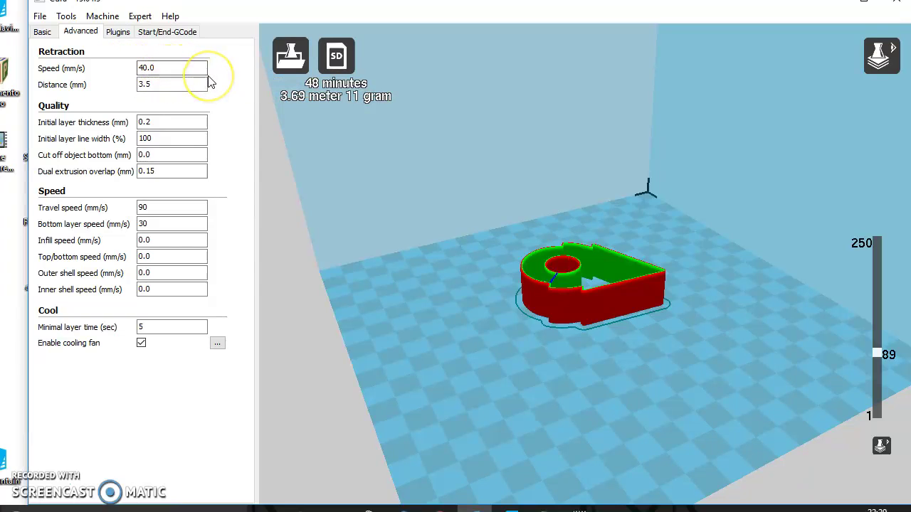
left_click(174, 70)
left_click(166, 88)
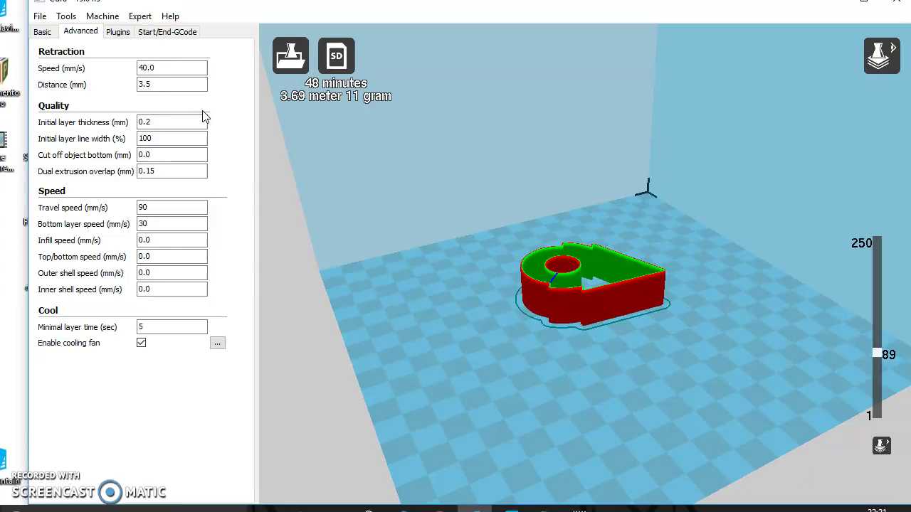
left_click_drag(163, 84, 126, 84)
left_click(172, 122)
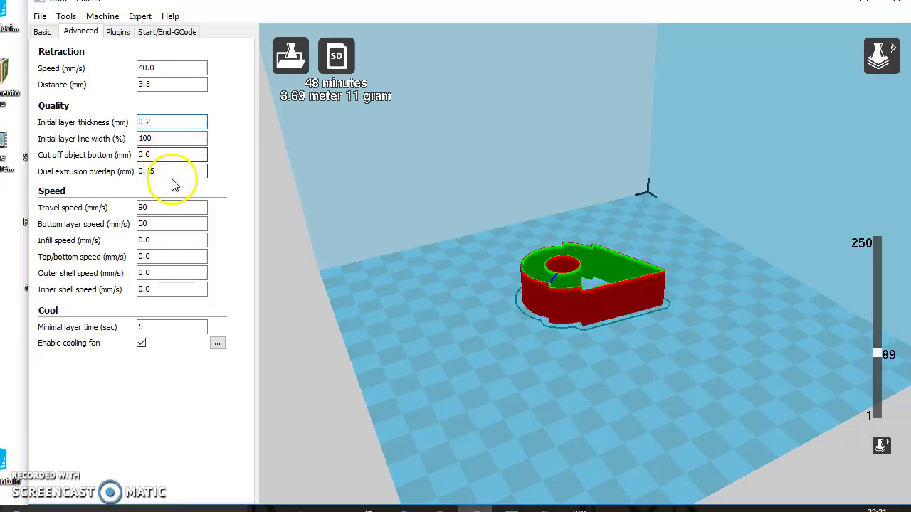
left_click_drag(173, 205, 124, 212)
left_click(167, 225)
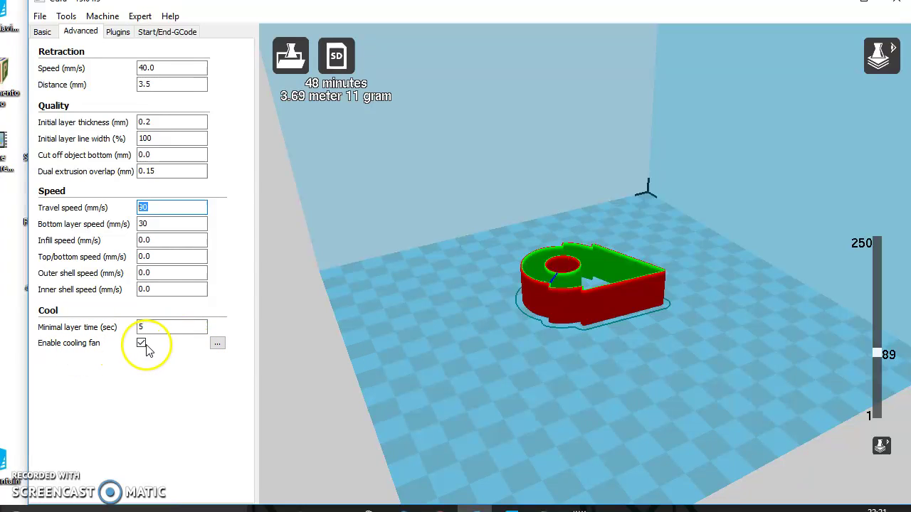
left_click(218, 345)
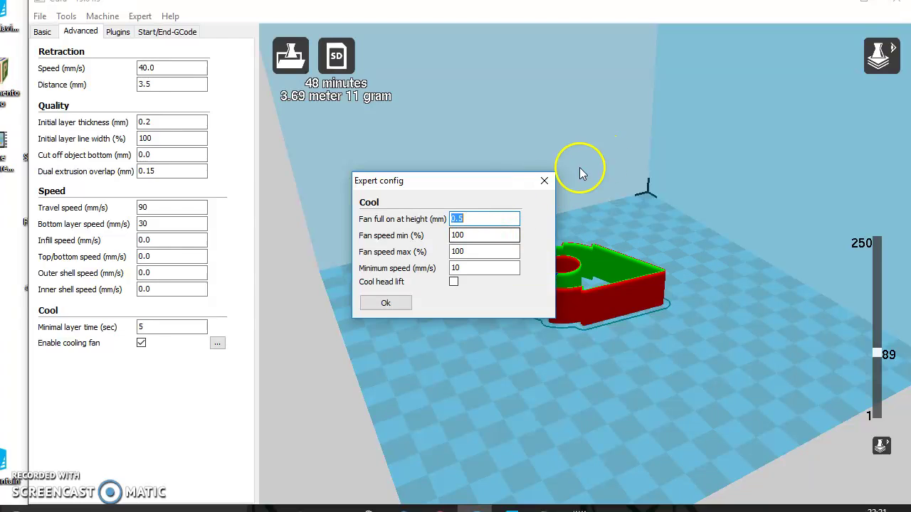
left_click(543, 181)
left_click(120, 34)
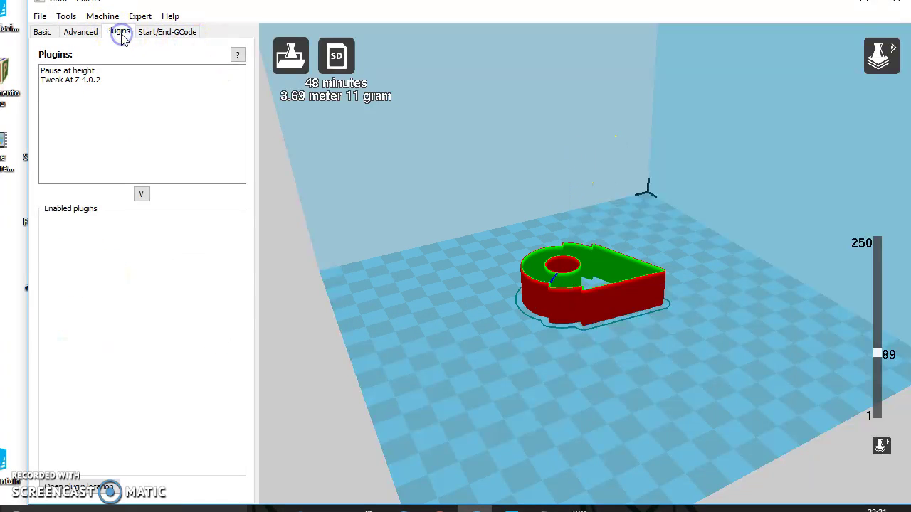
left_click(82, 32)
left_click(44, 33)
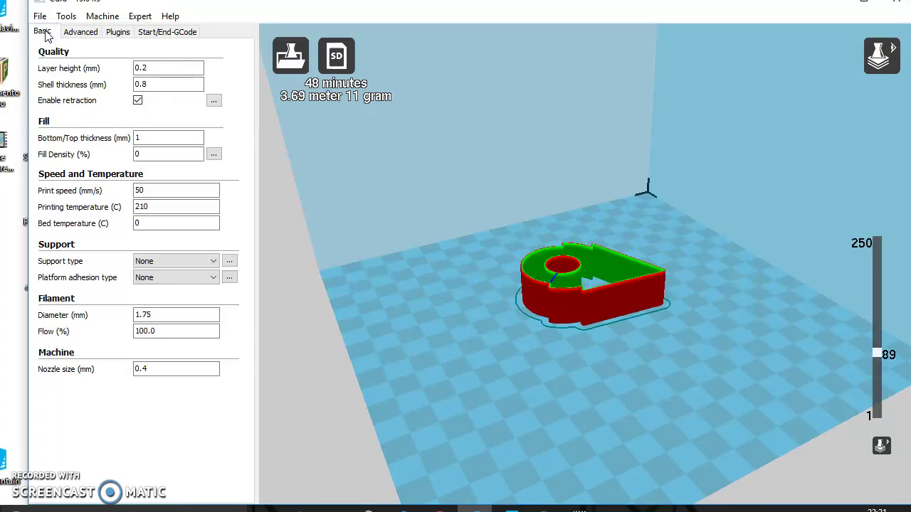
left_click(330, 57)
left_click(584, 169)
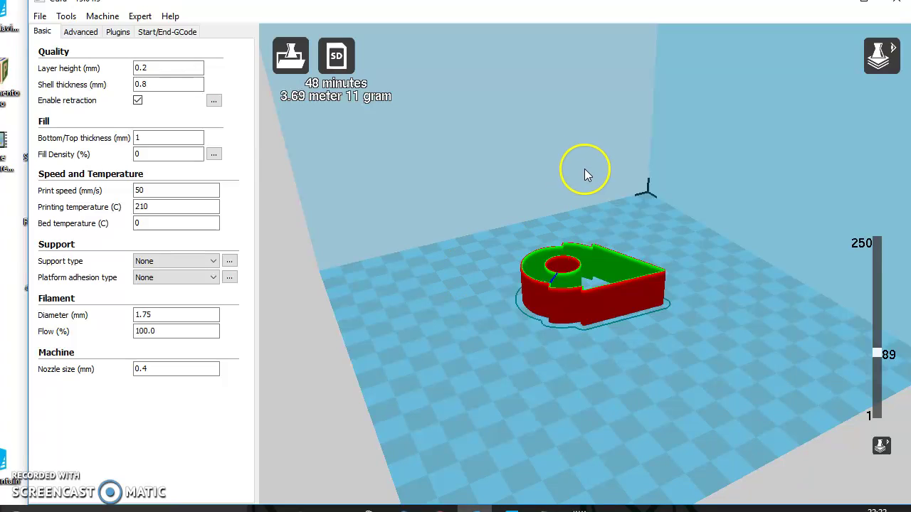